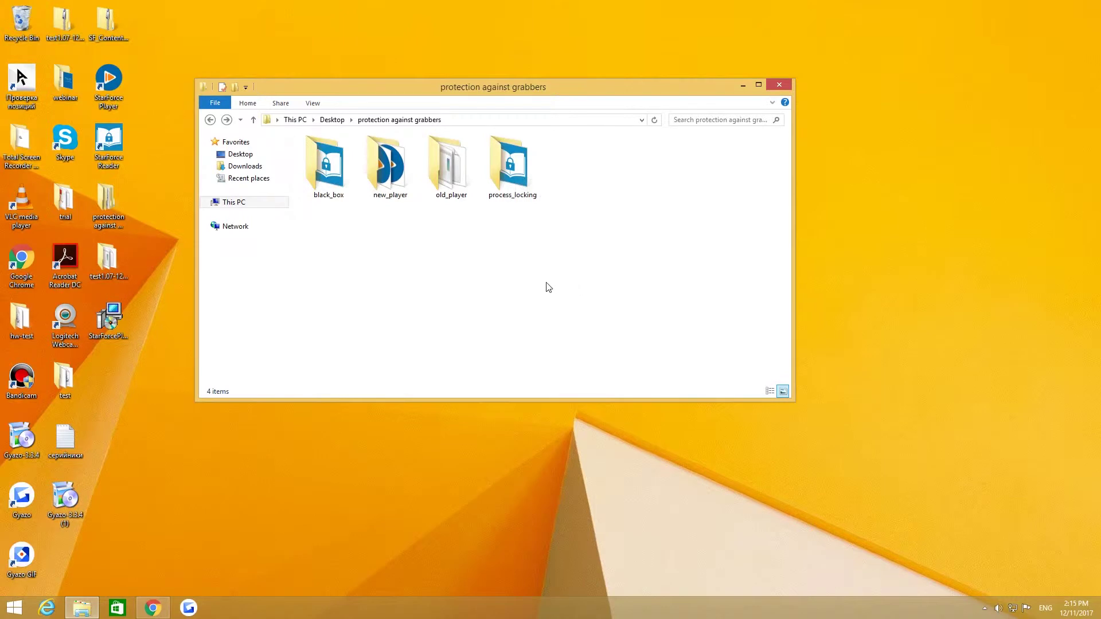
- Try to open the PRICELIST StarForce Content document in the process_locking folder and dismiss the error
{"action": "double_click", "coordinate": [498, 173]}
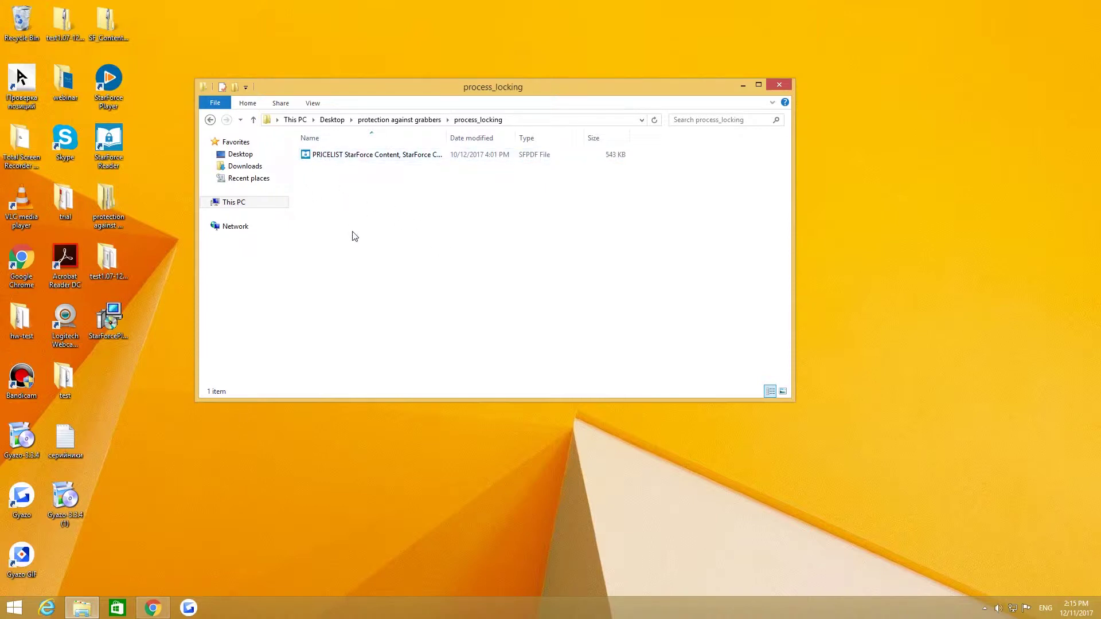
{"action": "left_click", "coordinate": [339, 156]}
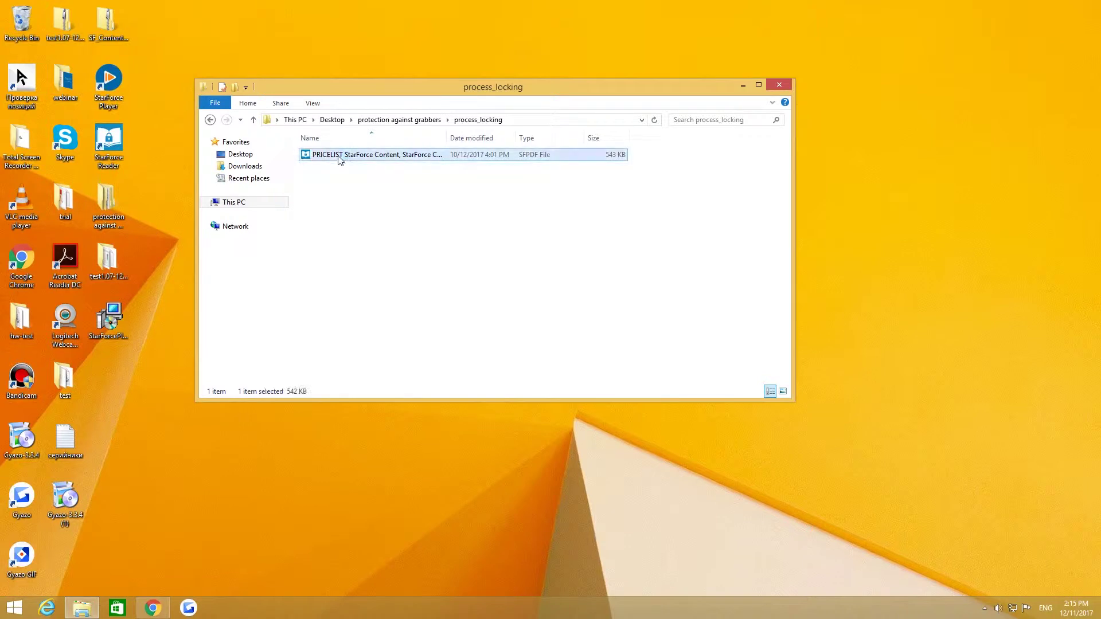
{"action": "double_click", "coordinate": [338, 156]}
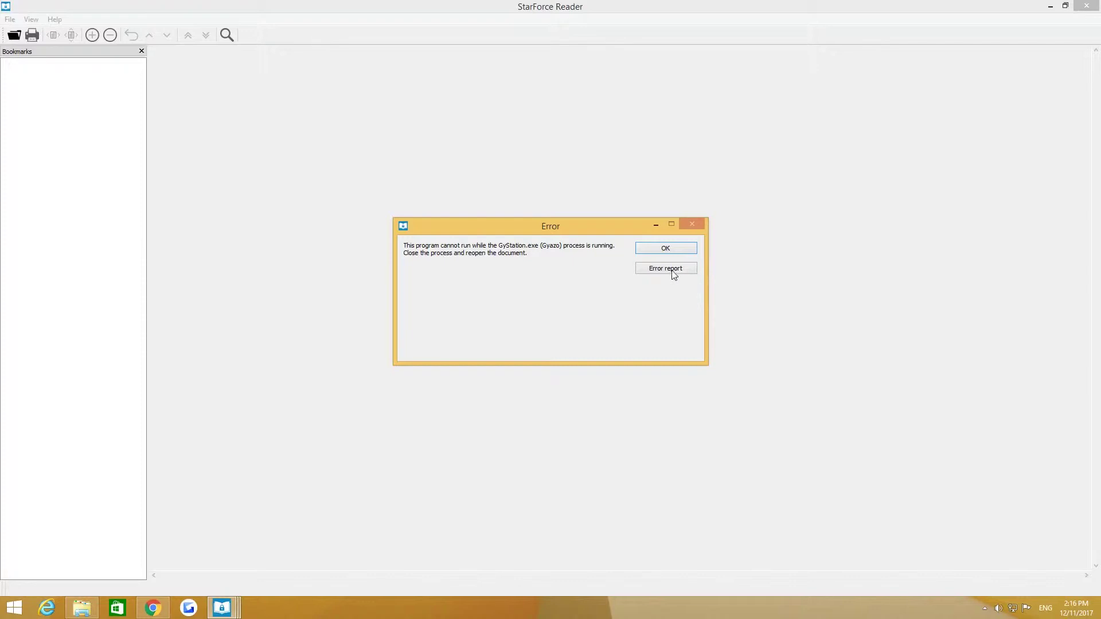
{"action": "left_click", "coordinate": [659, 250]}
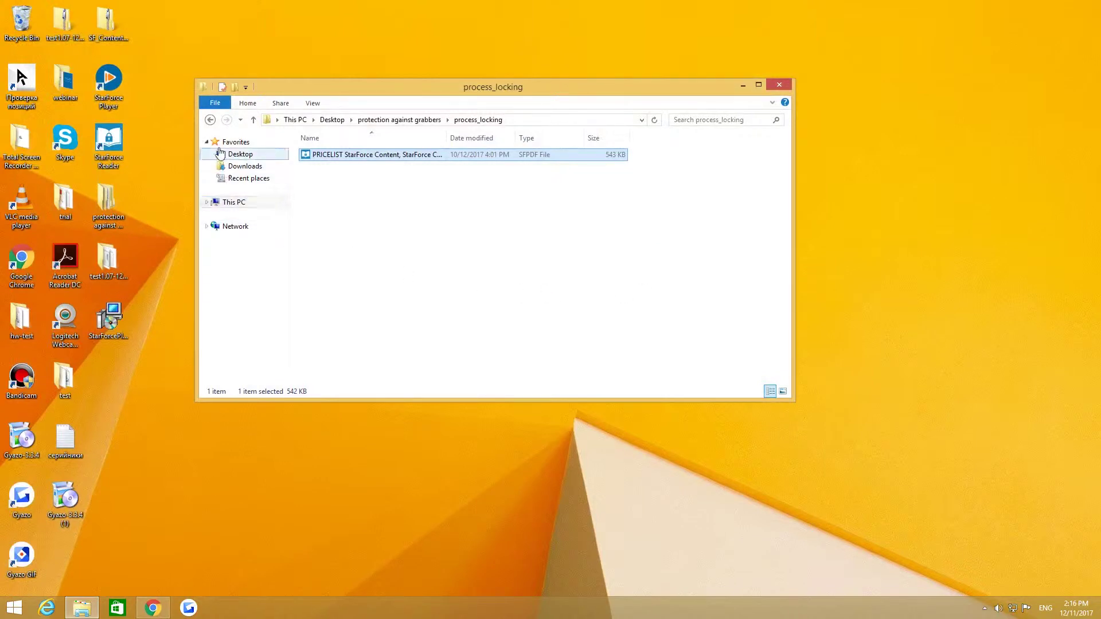
- Open the protected StarForce Content_eng document from the black_box folder under protection against grabbers
{"action": "left_click", "coordinate": [210, 119]}
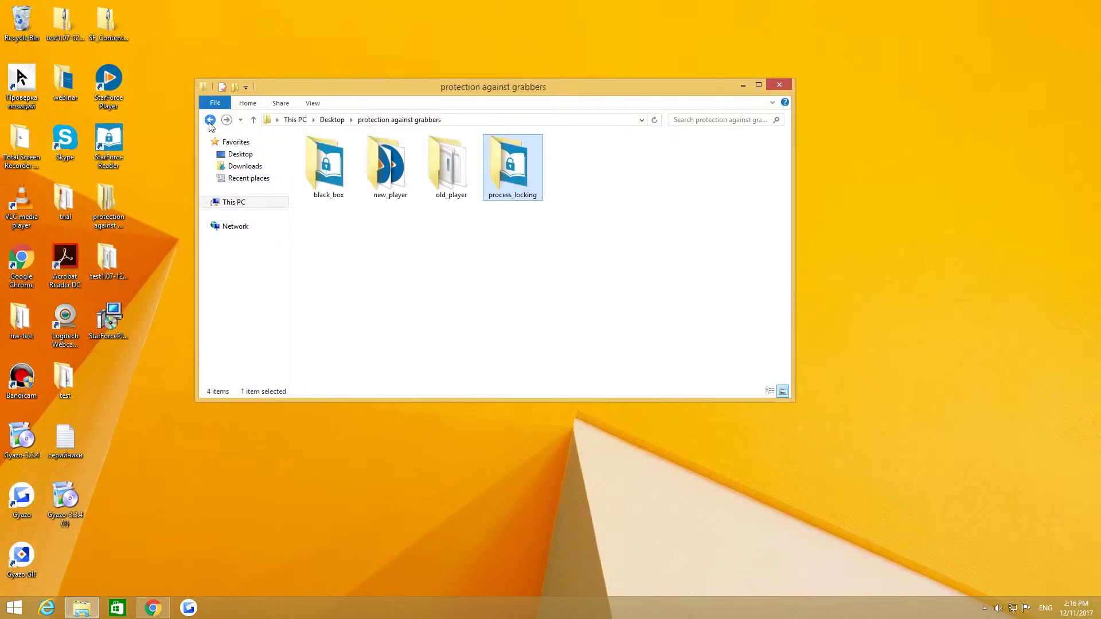
{"action": "double_click", "coordinate": [331, 164]}
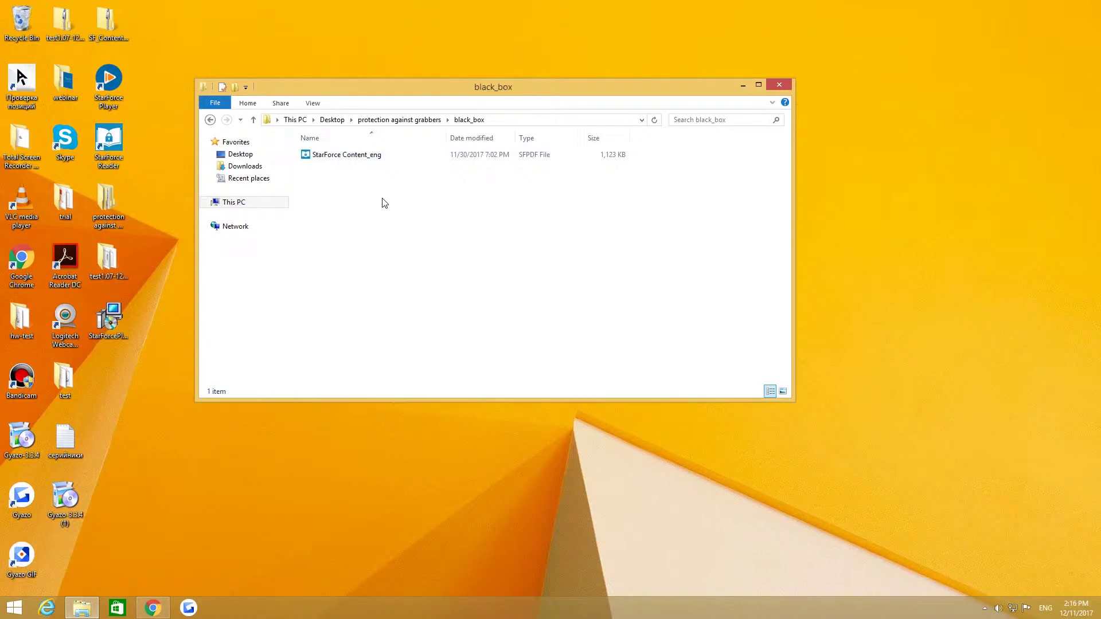
{"action": "left_click", "coordinate": [320, 159]}
{"action": "double_click", "coordinate": [321, 156]}
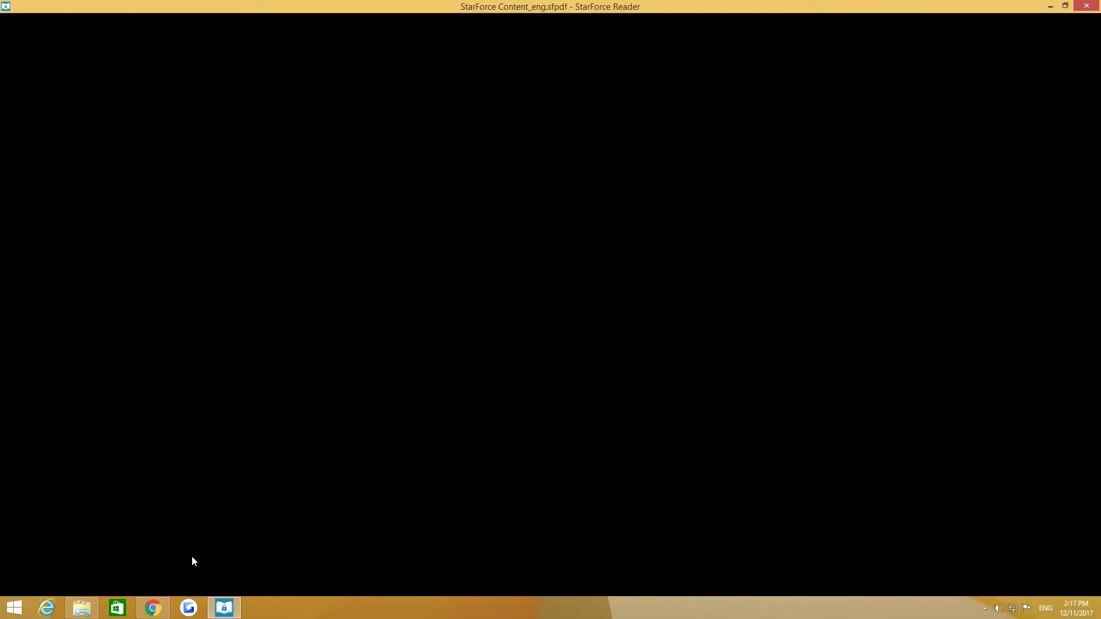
- Capture a large central area of the open document with Gyazo, and return to the file window after viewing the screenshot
{"action": "left_click", "coordinate": [188, 608]}
{"action": "left_click_drag", "start_coordinate": [364, 255], "coordinate": [885, 494]}
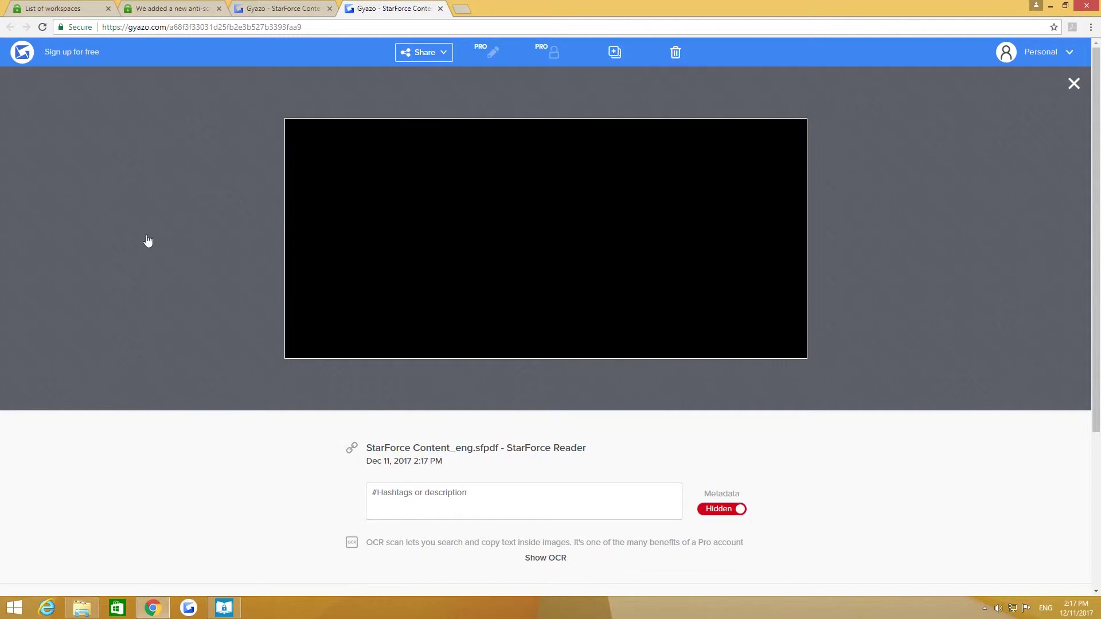
{"action": "left_click", "coordinate": [78, 611]}
{"action": "left_click", "coordinate": [1049, 7]}
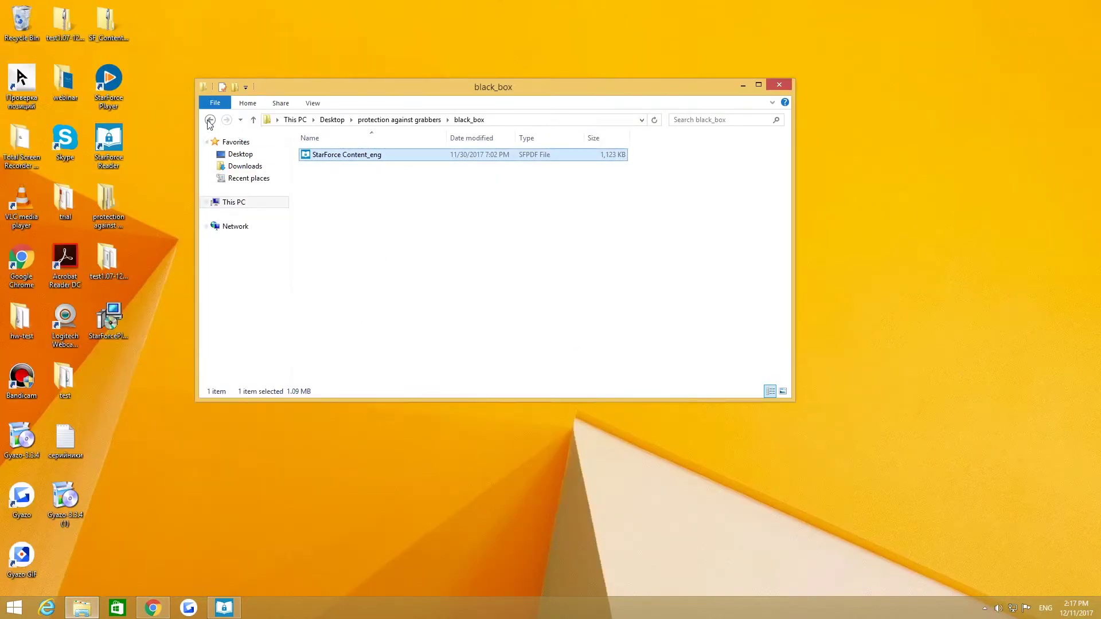
- Try to play the playlist file from the new_player folder, acknowledging the license warnings, and close StarForce Player
{"action": "left_click", "coordinate": [210, 121]}
{"action": "double_click", "coordinate": [389, 161]}
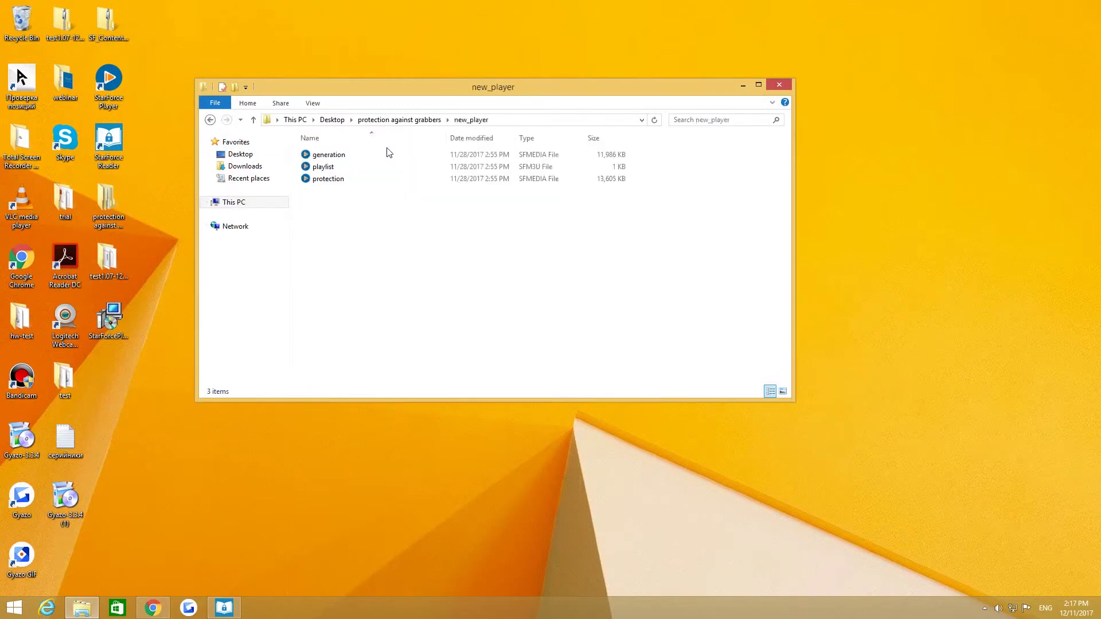
{"action": "double_click", "coordinate": [323, 168]}
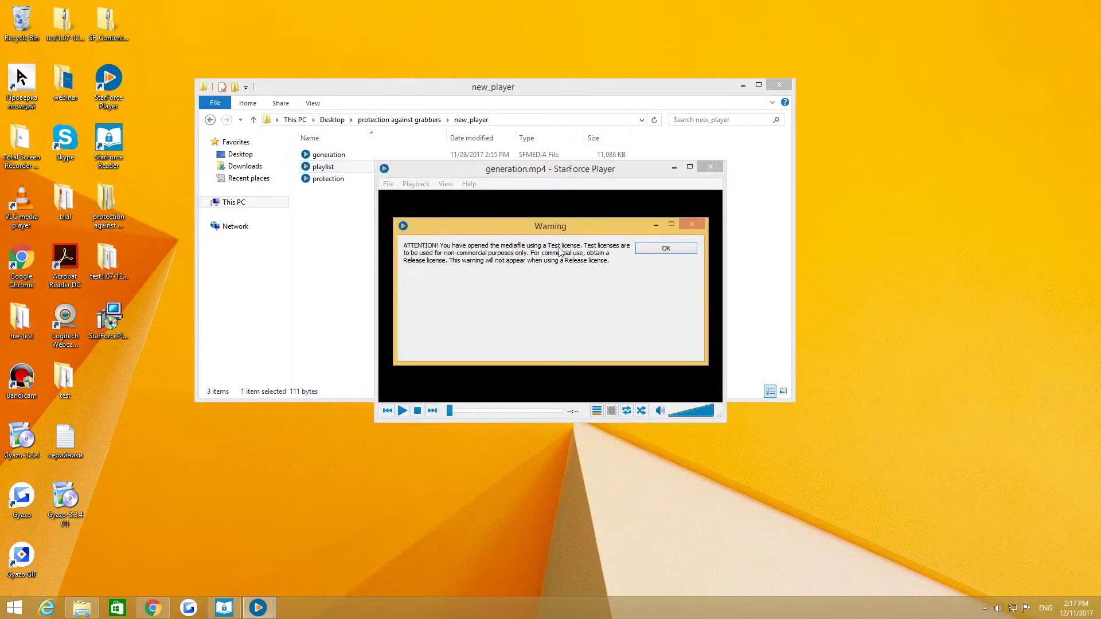
{"action": "left_click", "coordinate": [653, 252]}
{"action": "left_click_drag", "start_coordinate": [508, 261], "coordinate": [584, 275]}
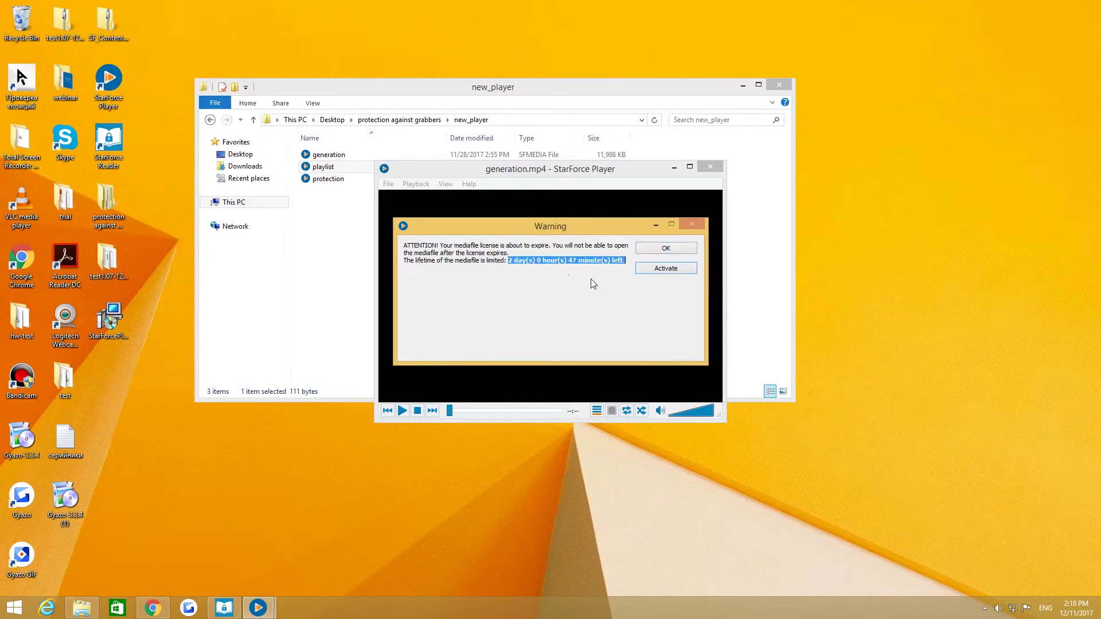
{"action": "left_click", "coordinate": [652, 248]}
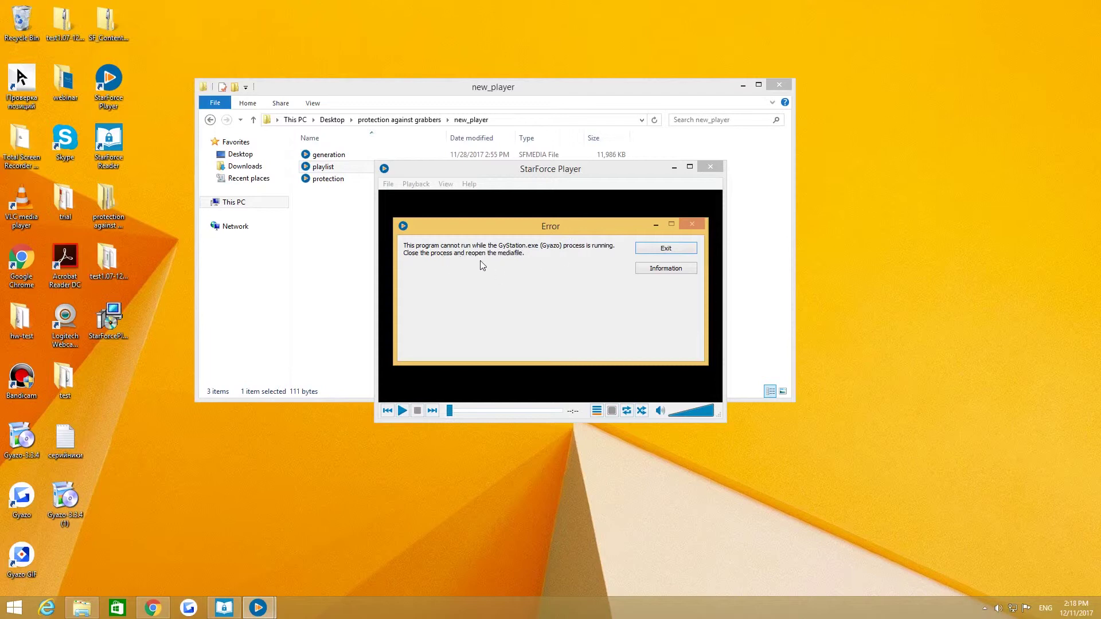
{"action": "left_click", "coordinate": [644, 249]}
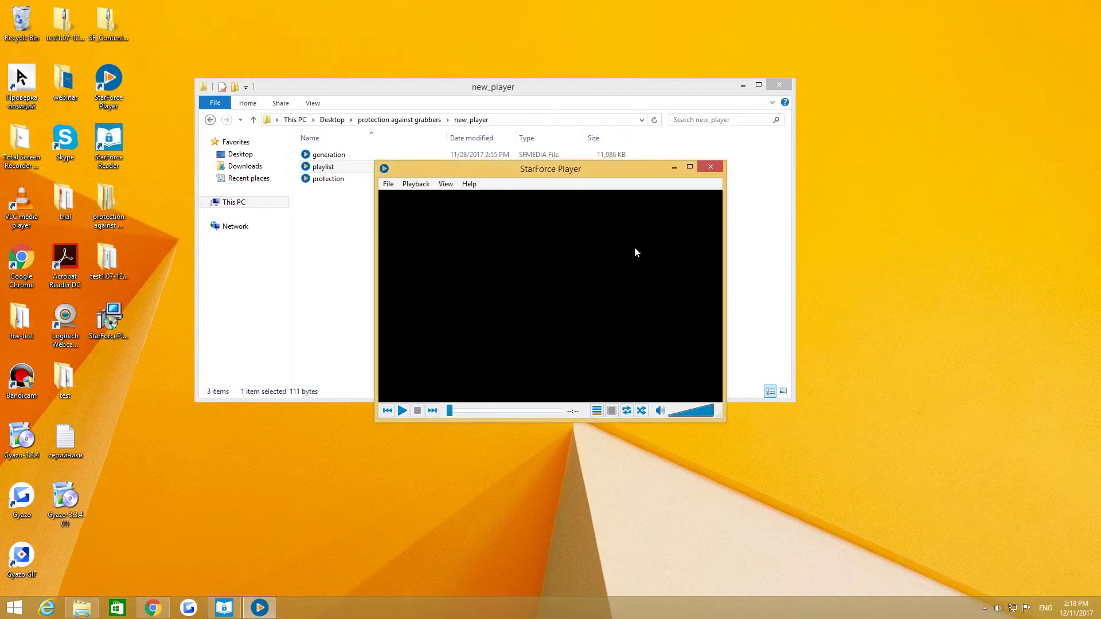
{"action": "left_click", "coordinate": [707, 167]}
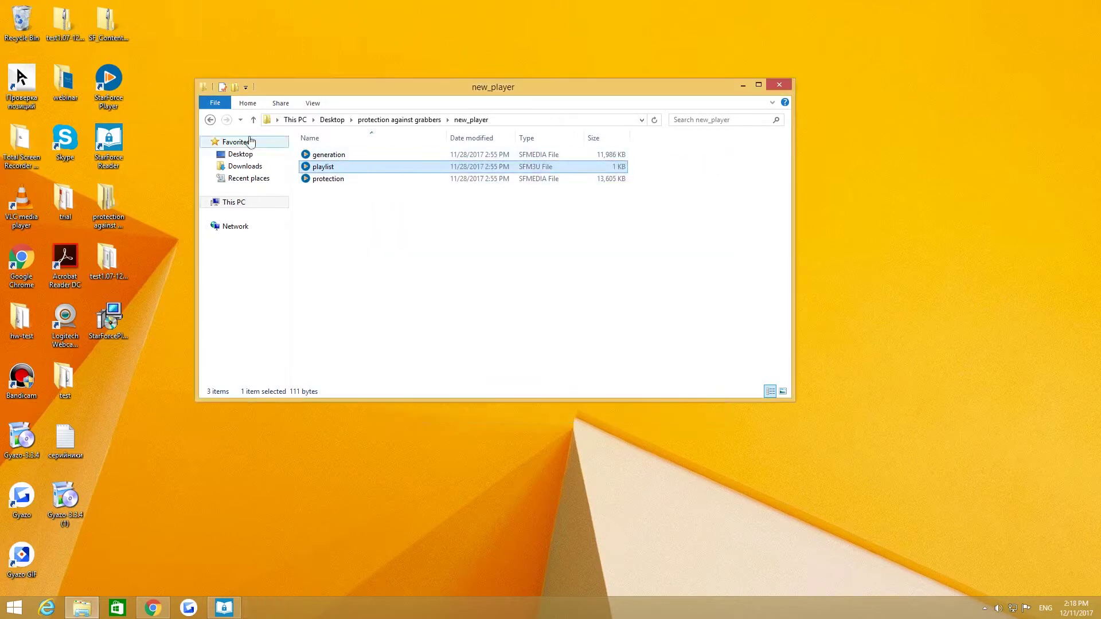
- Try to launch the VideoPlayer application in the old_player folder and dismiss its error
{"action": "left_click", "coordinate": [210, 120]}
{"action": "double_click", "coordinate": [452, 167]}
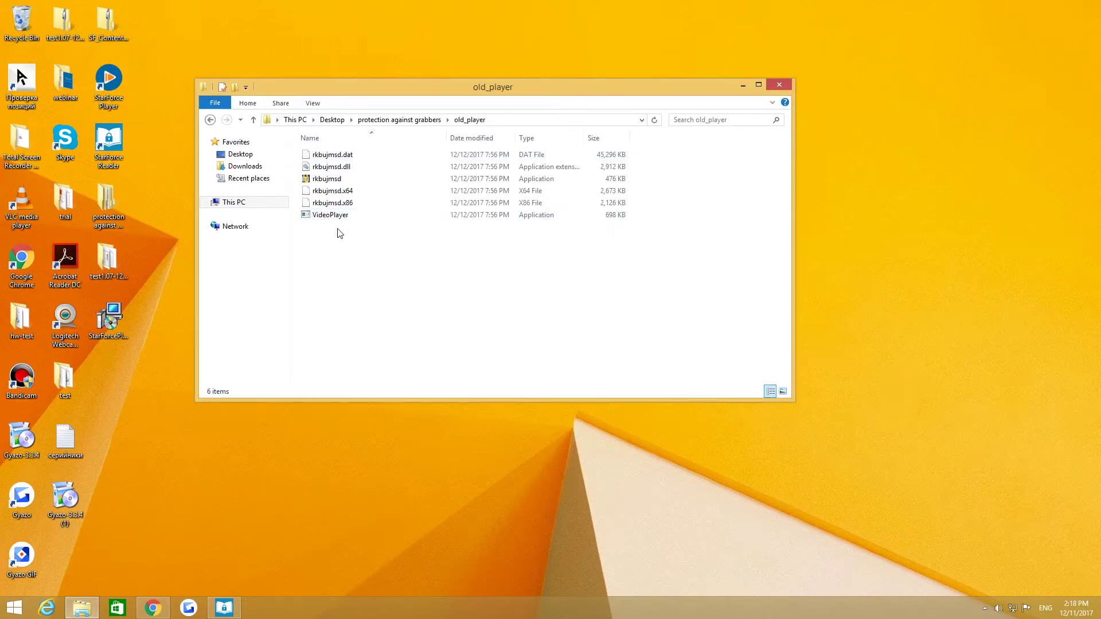
{"action": "double_click", "coordinate": [326, 218]}
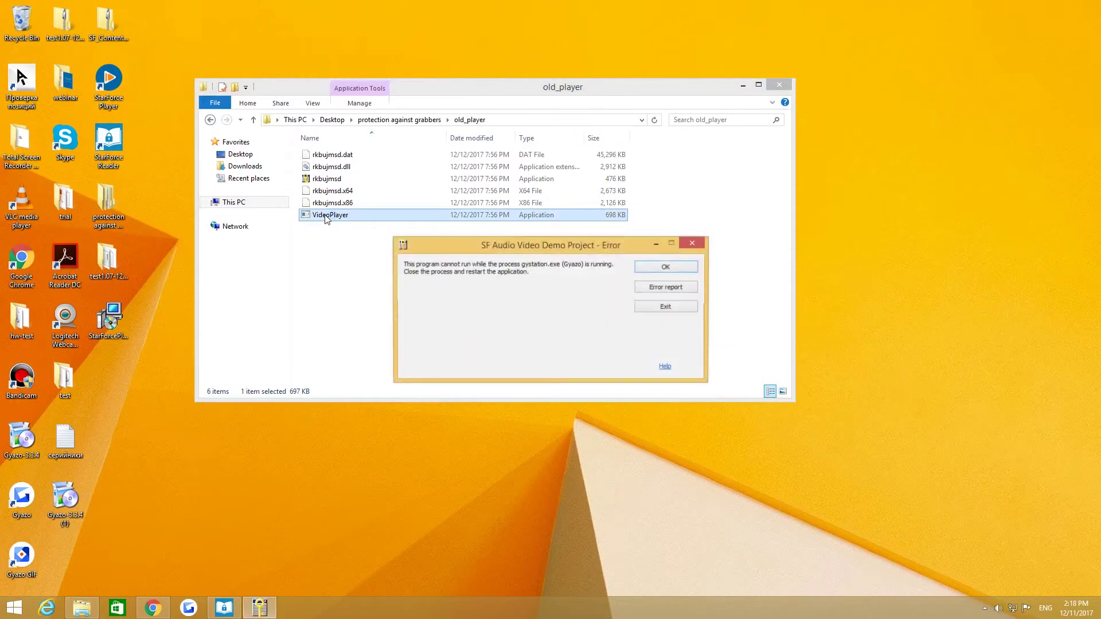
{"action": "left_click_drag", "start_coordinate": [563, 246], "coordinate": [569, 195]}
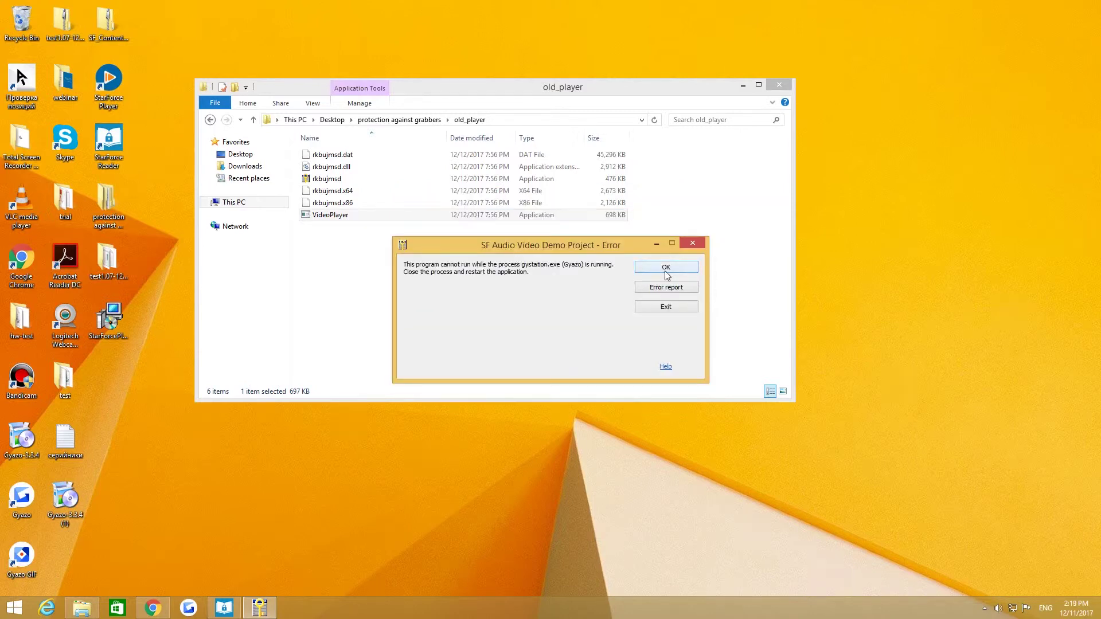
{"action": "left_click", "coordinate": [665, 272]}
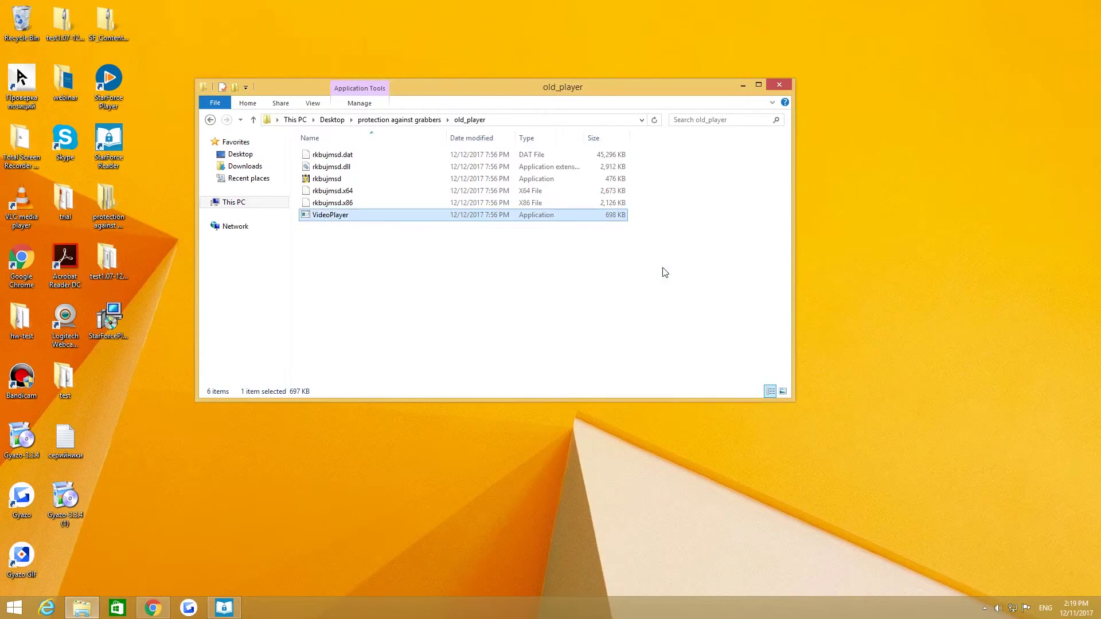
- Run rkbujmsd from the old_player folder and proceed with the Activate or deactivate product option
{"action": "double_click", "coordinate": [324, 180]}
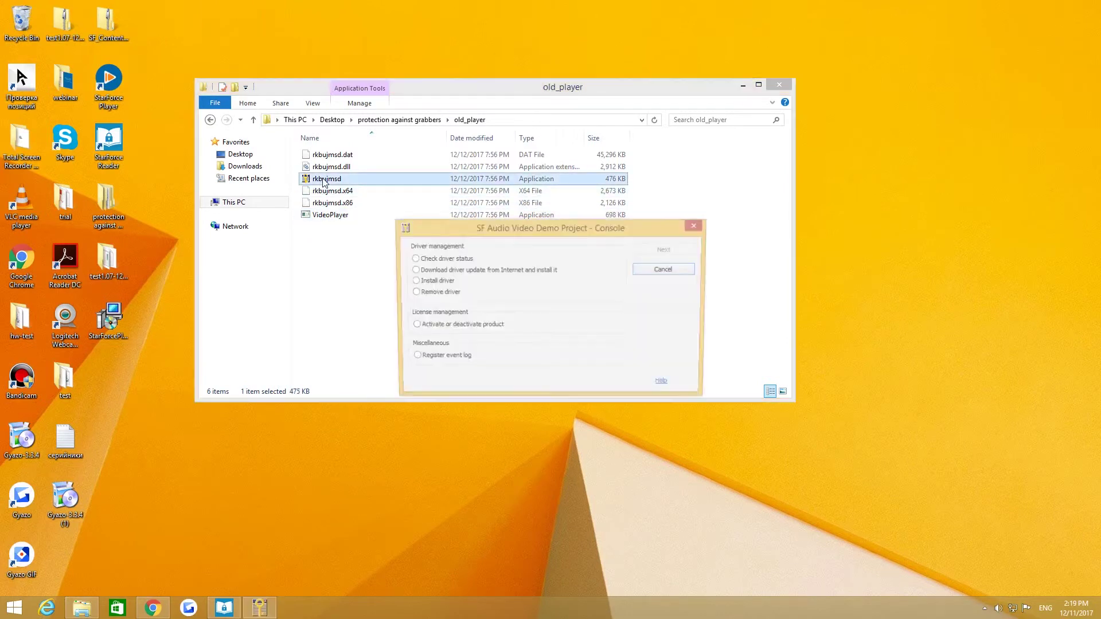
{"action": "left_click", "coordinate": [446, 329]}
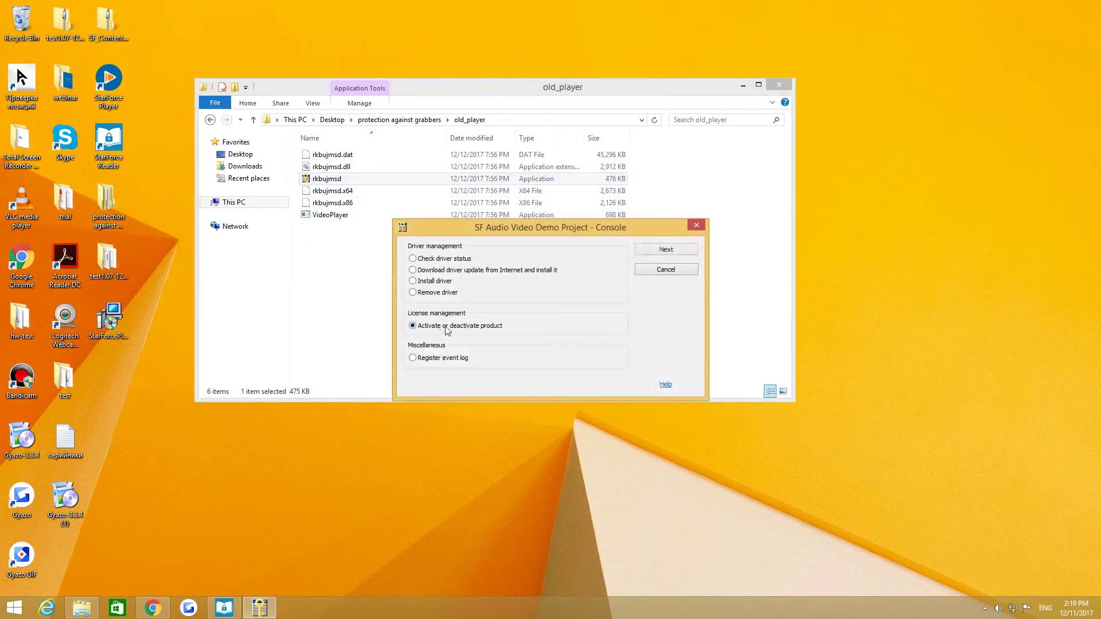
{"action": "left_click", "coordinate": [666, 250]}
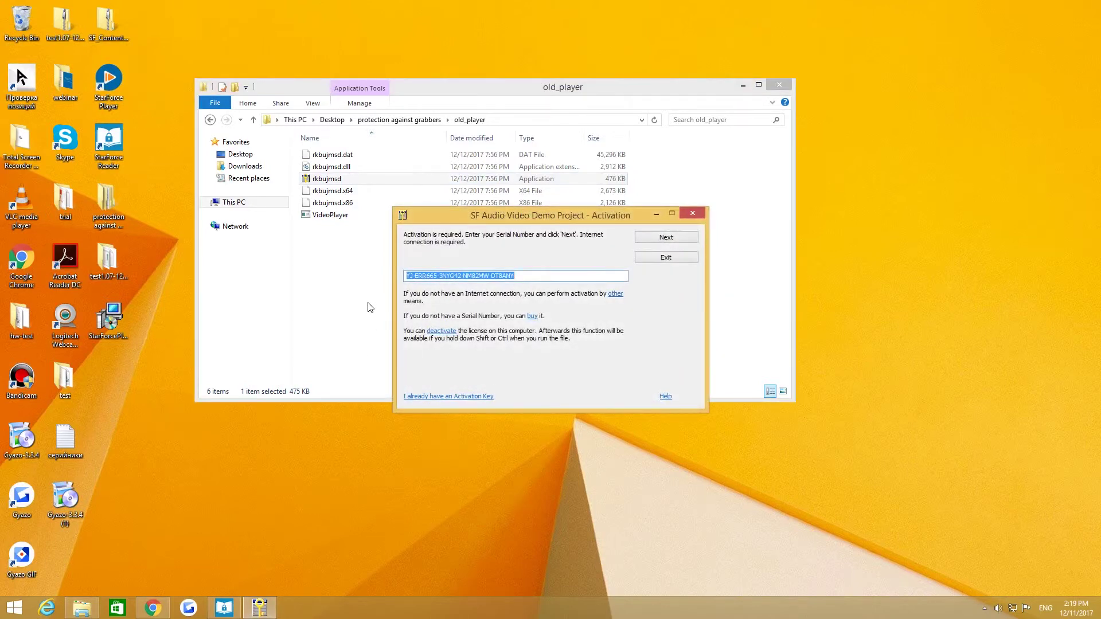
- Switch to Chrome and open the Edit serial numbers page for the SF Audio Video Demo Project workspace
{"action": "left_click", "coordinate": [152, 607]}
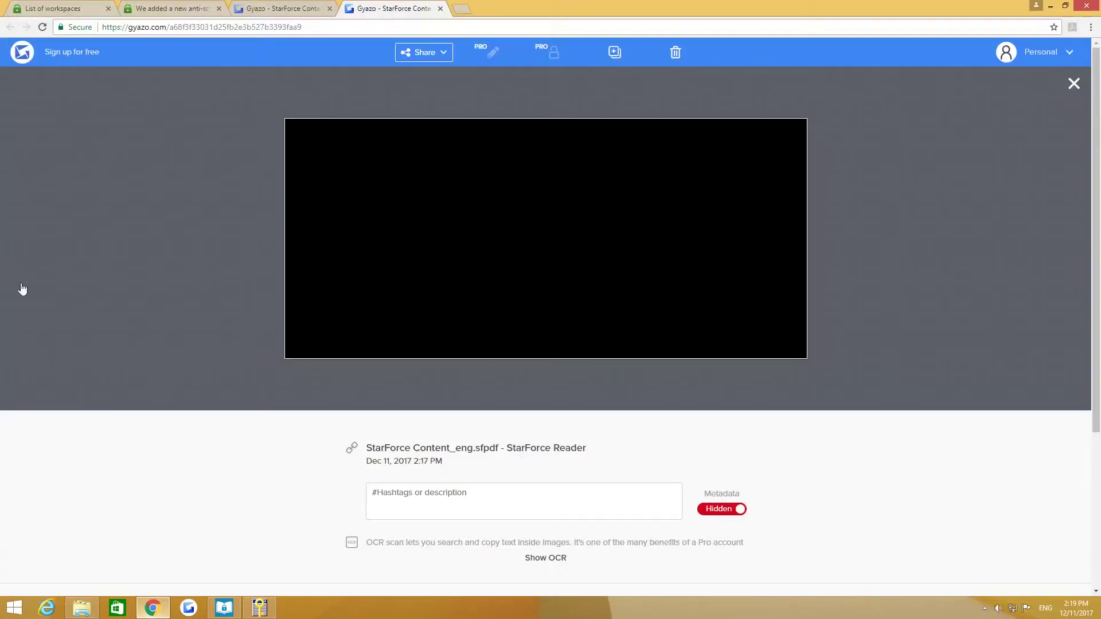
{"action": "left_click", "coordinate": [55, 8]}
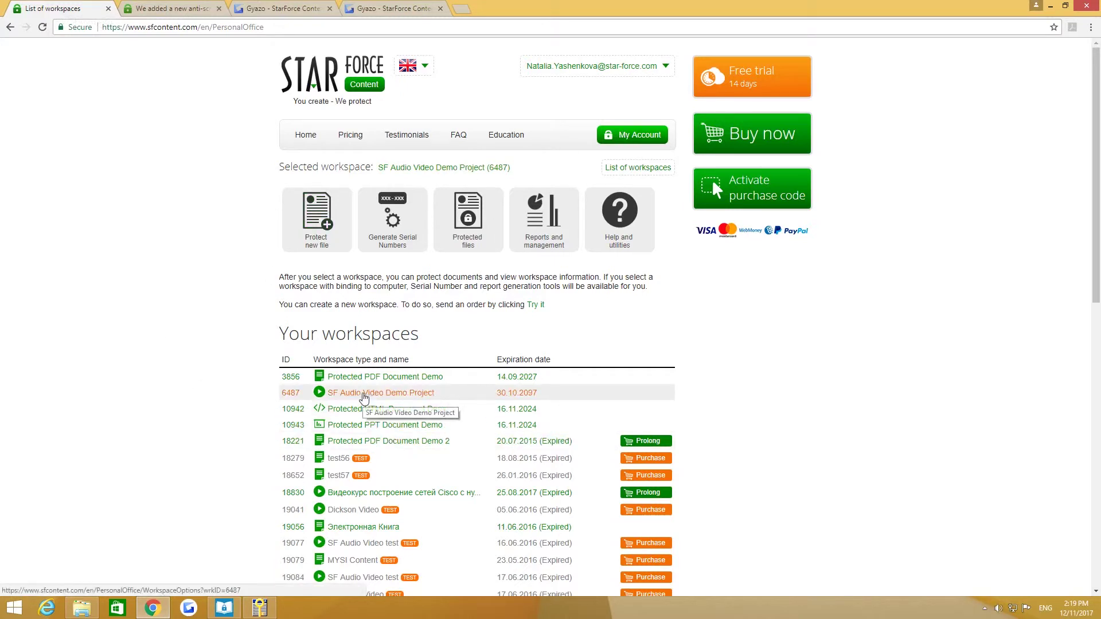
{"action": "left_click", "coordinate": [363, 393]}
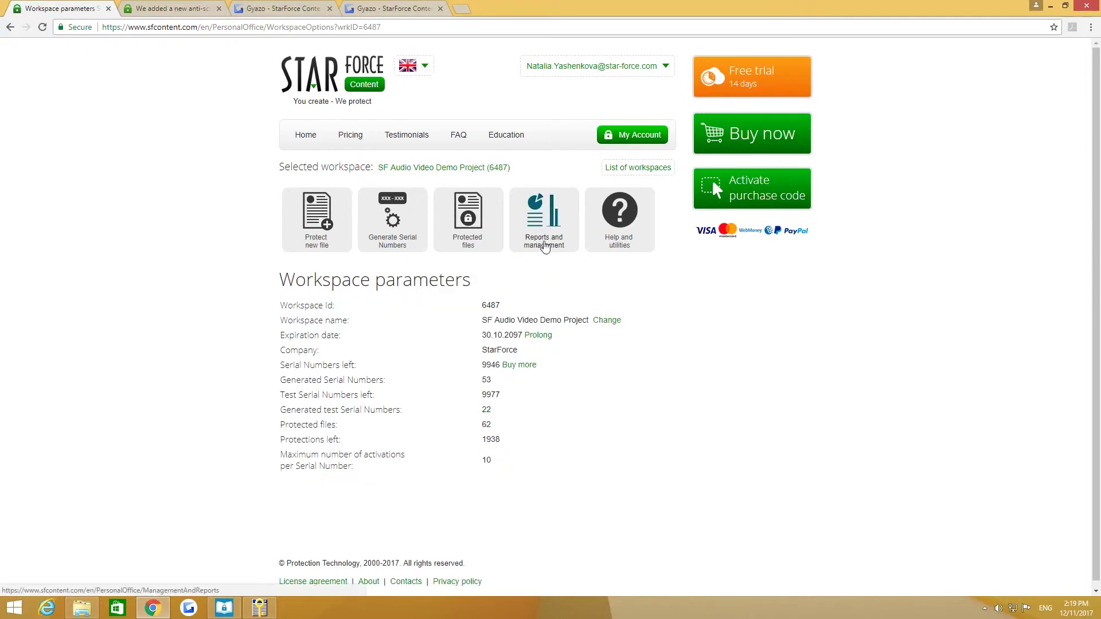
{"action": "left_click", "coordinate": [538, 205]}
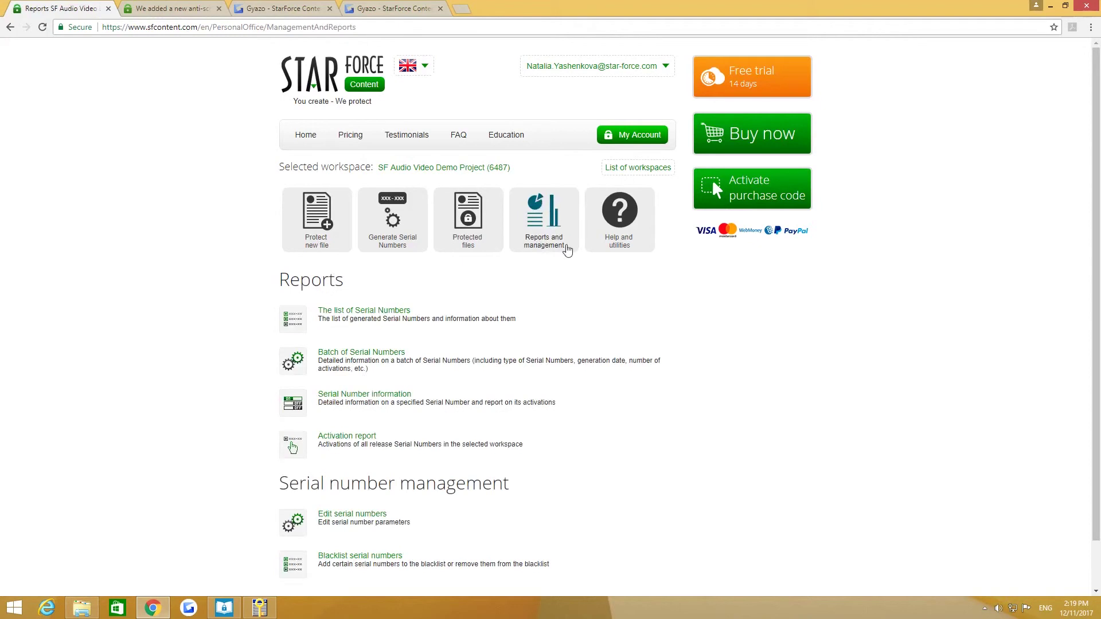
{"action": "scroll", "coordinate": [563, 249], "scroll_direction": "down", "scroll_amount": 1}
{"action": "left_click", "coordinate": [338, 464]}
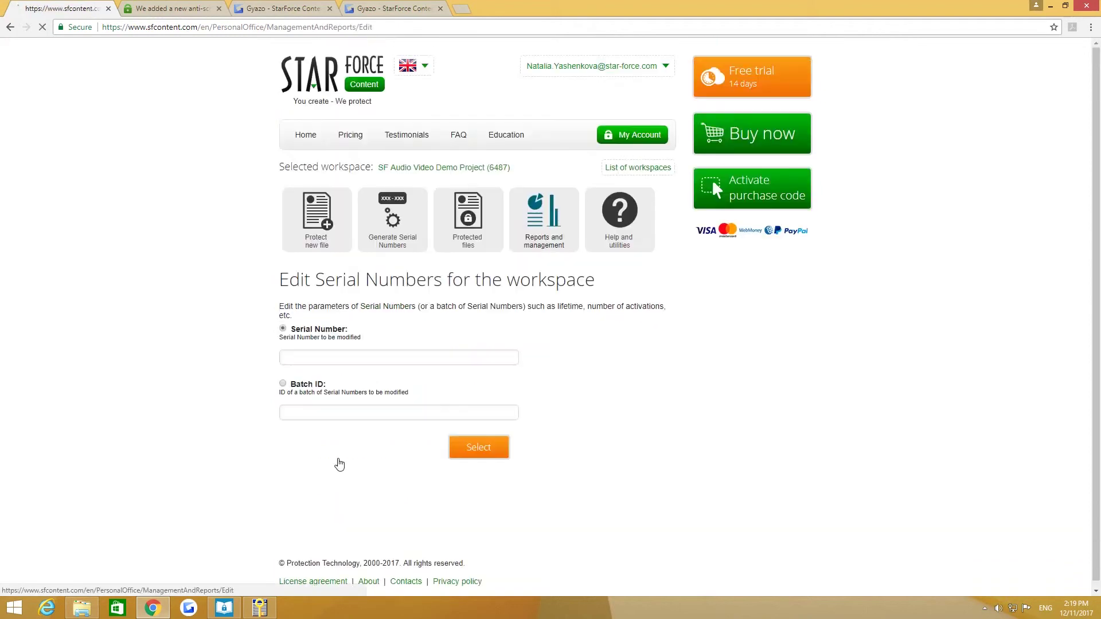
- Paste the serial number to edit, enable "Disable the blocking of applications which can grab the screen", and save
{"action": "key", "text": "ctrl+v"}
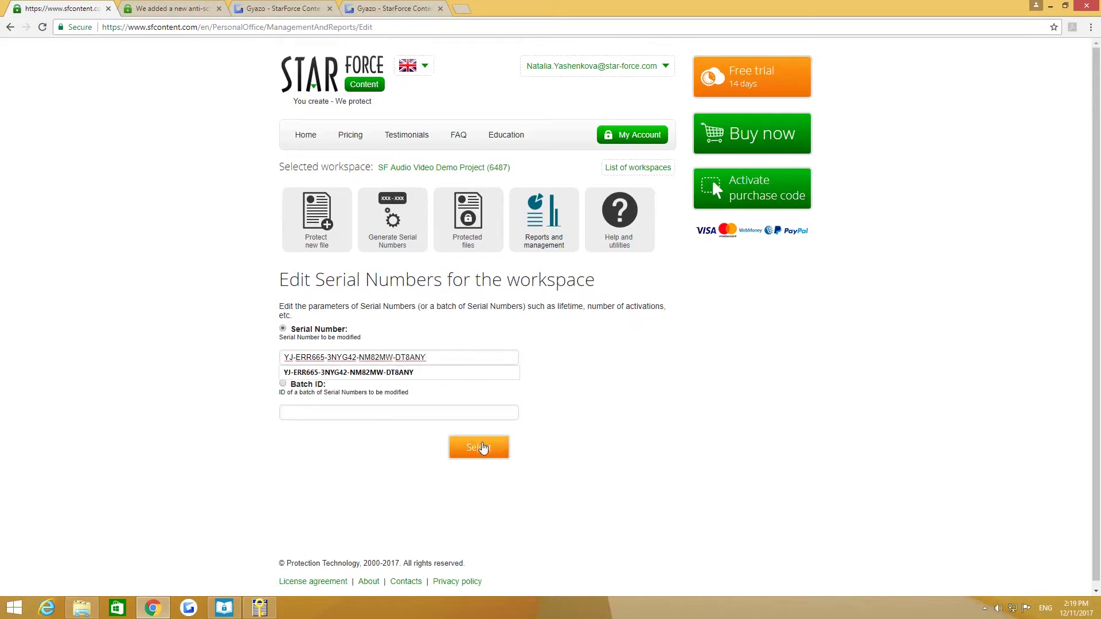
{"action": "left_click", "coordinate": [483, 447]}
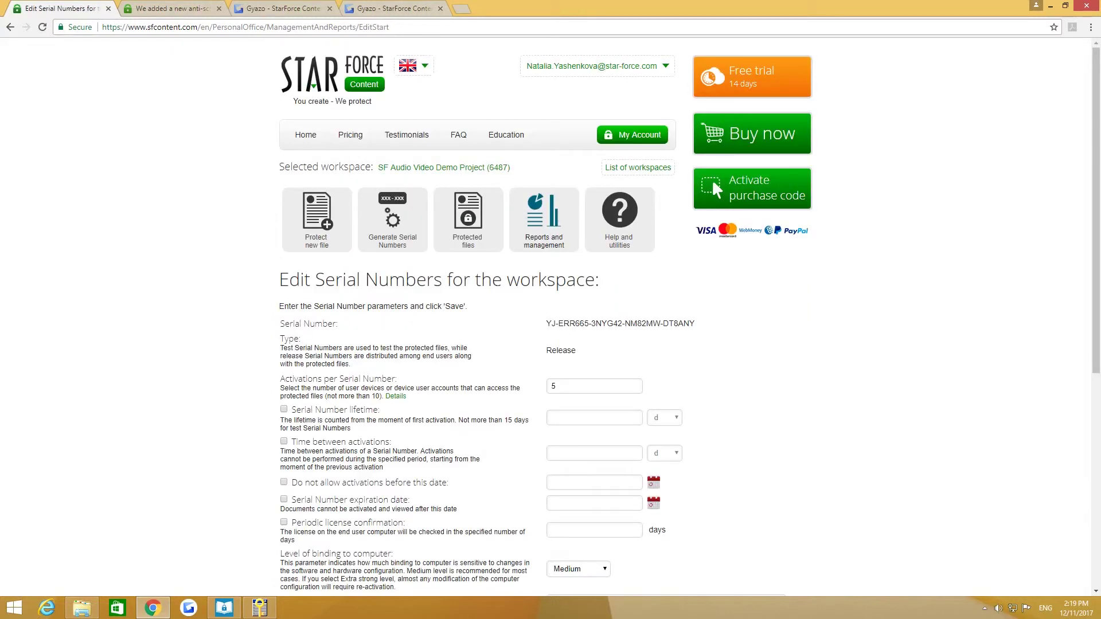
{"action": "scroll", "coordinate": [494, 287], "scroll_direction": "down", "scroll_amount": 2}
{"action": "scroll", "coordinate": [498, 292], "scroll_direction": "down", "scroll_amount": 4}
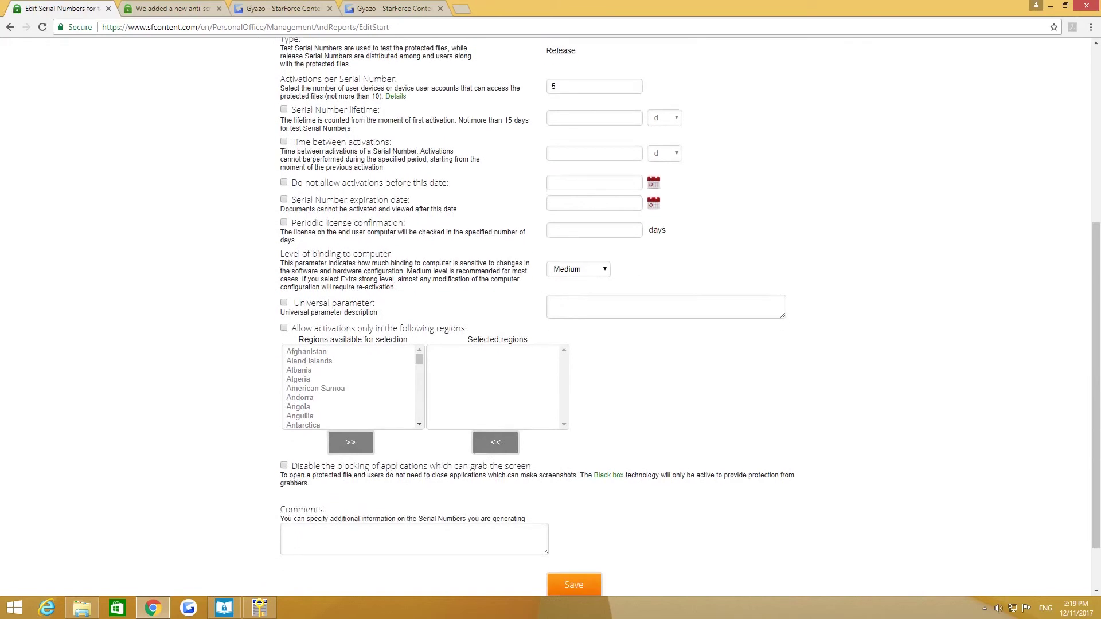
{"action": "left_click", "coordinate": [284, 400]}
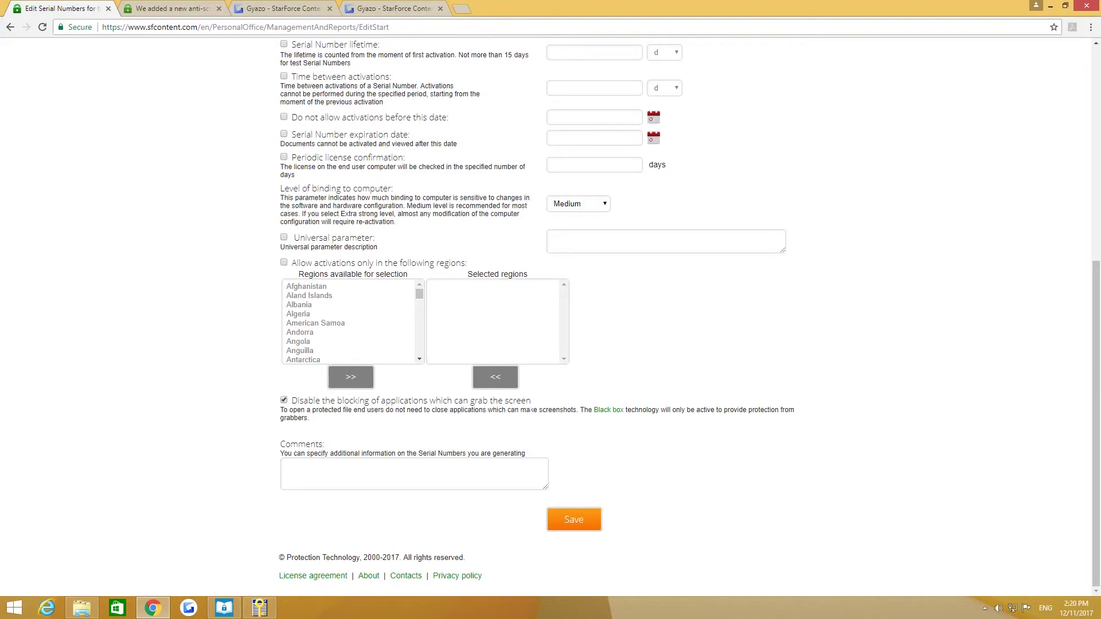
{"action": "left_click", "coordinate": [581, 520]}
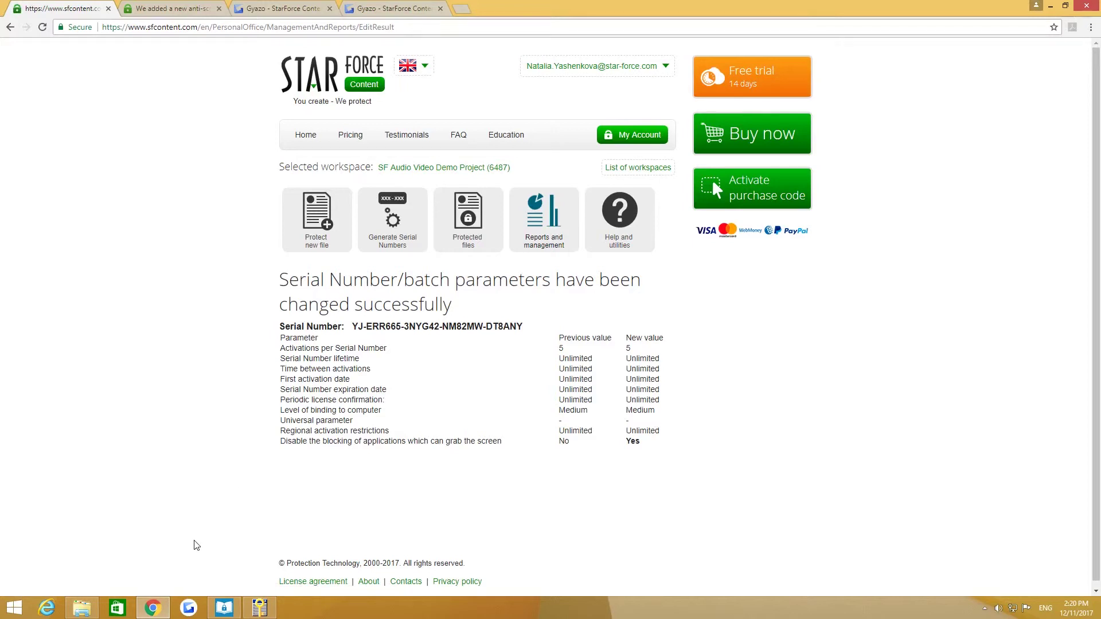
- Return to the SF Audio Video Demo Project activation window and re-activate the product with the prefilled serial number
{"action": "left_click", "coordinate": [259, 608]}
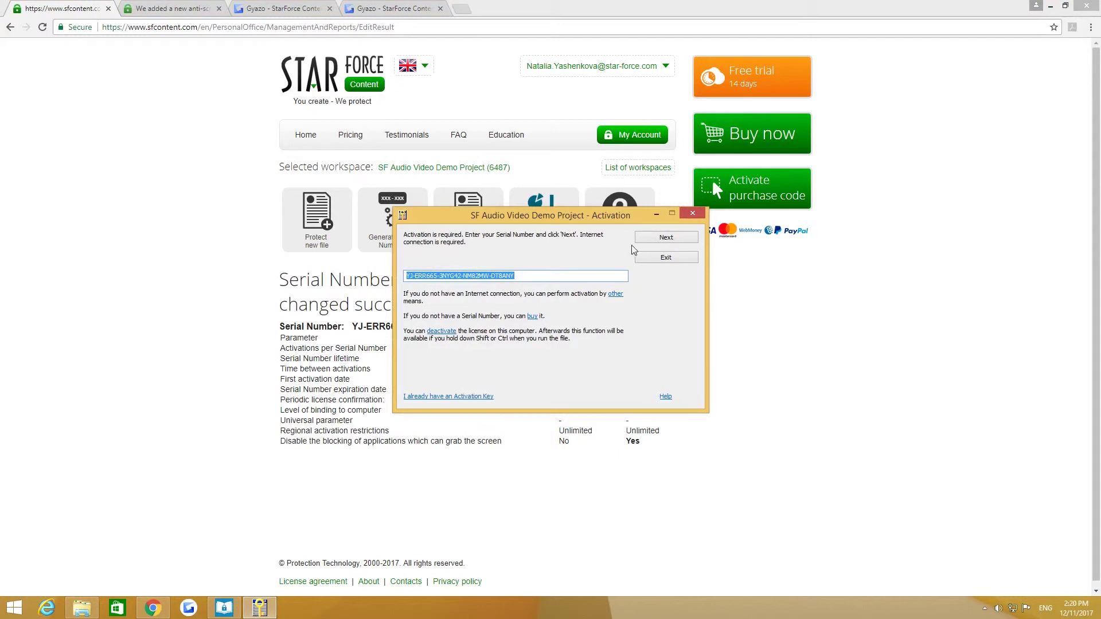
{"action": "left_click", "coordinate": [650, 240]}
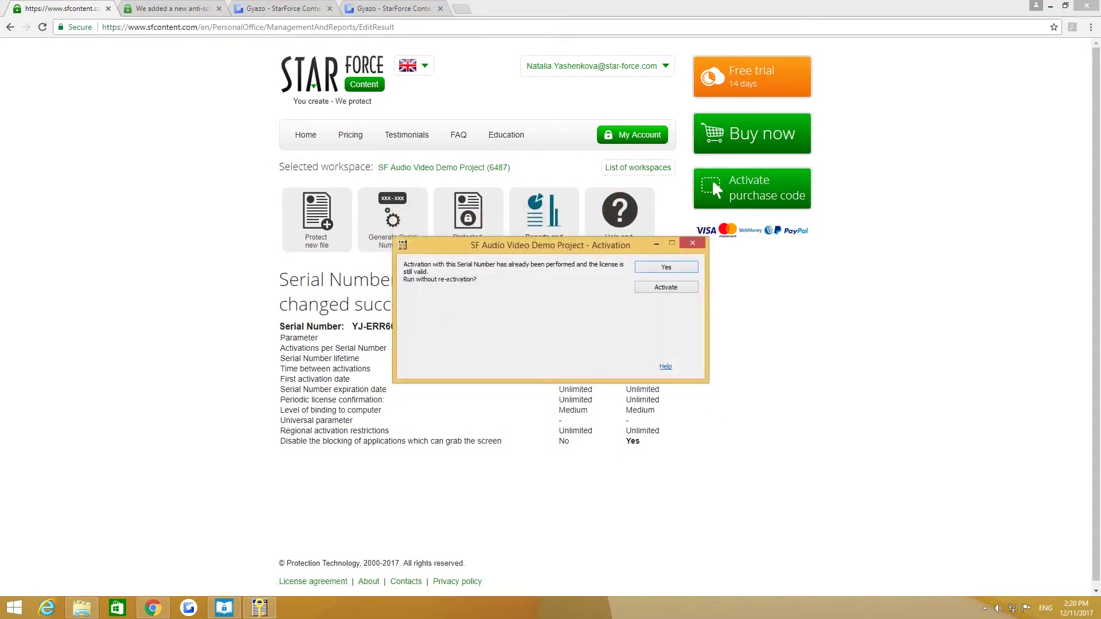
{"action": "left_click", "coordinate": [658, 288]}
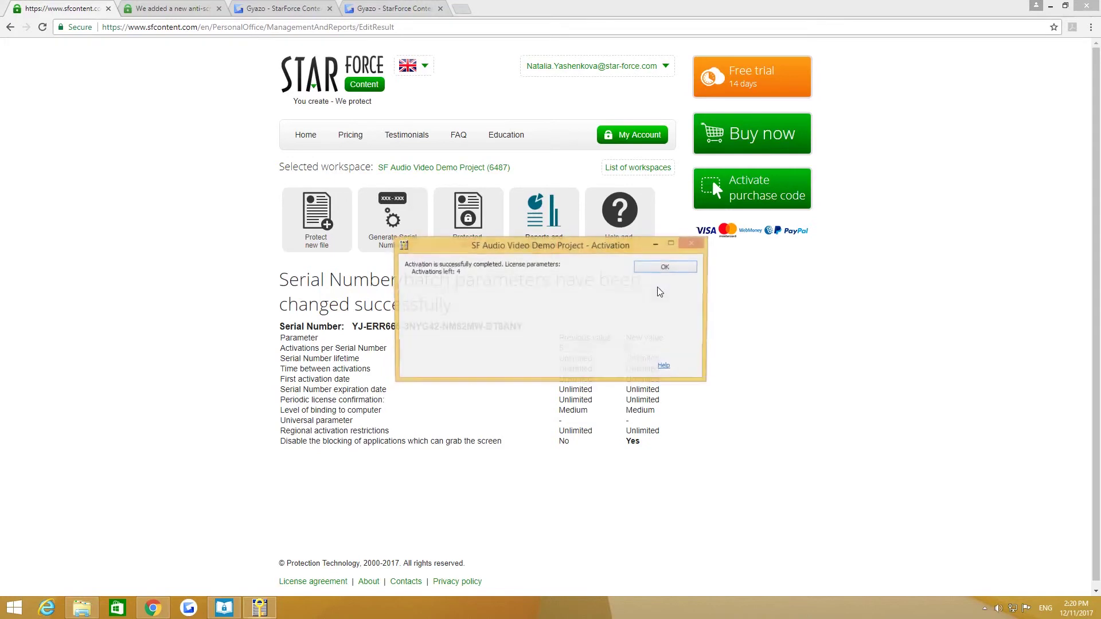
{"action": "left_click", "coordinate": [665, 269]}
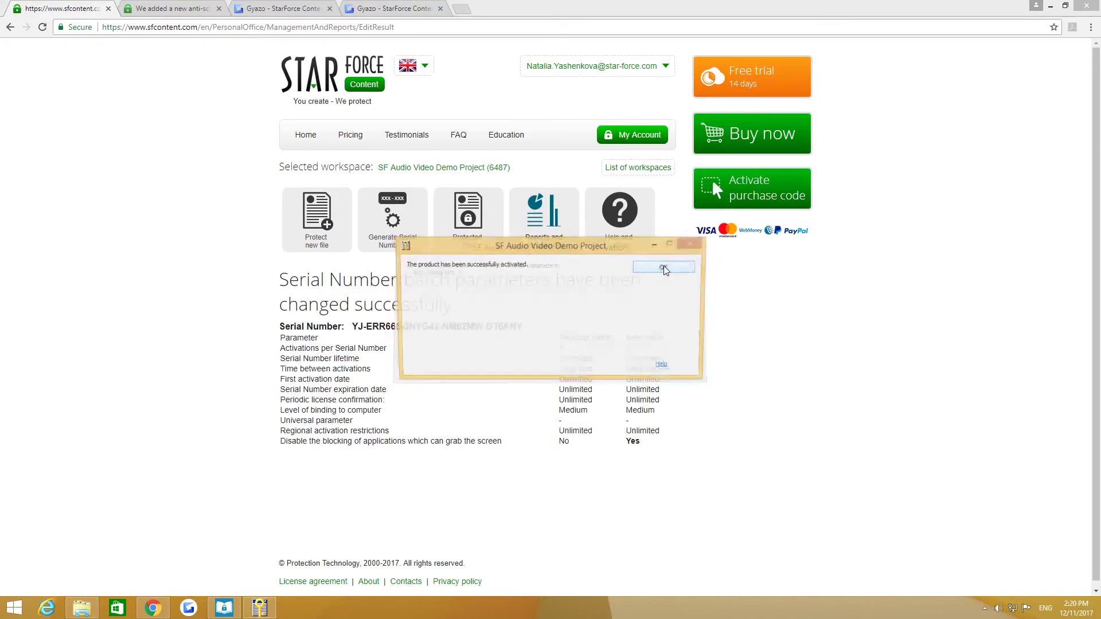
{"action": "left_click", "coordinate": [665, 268]}
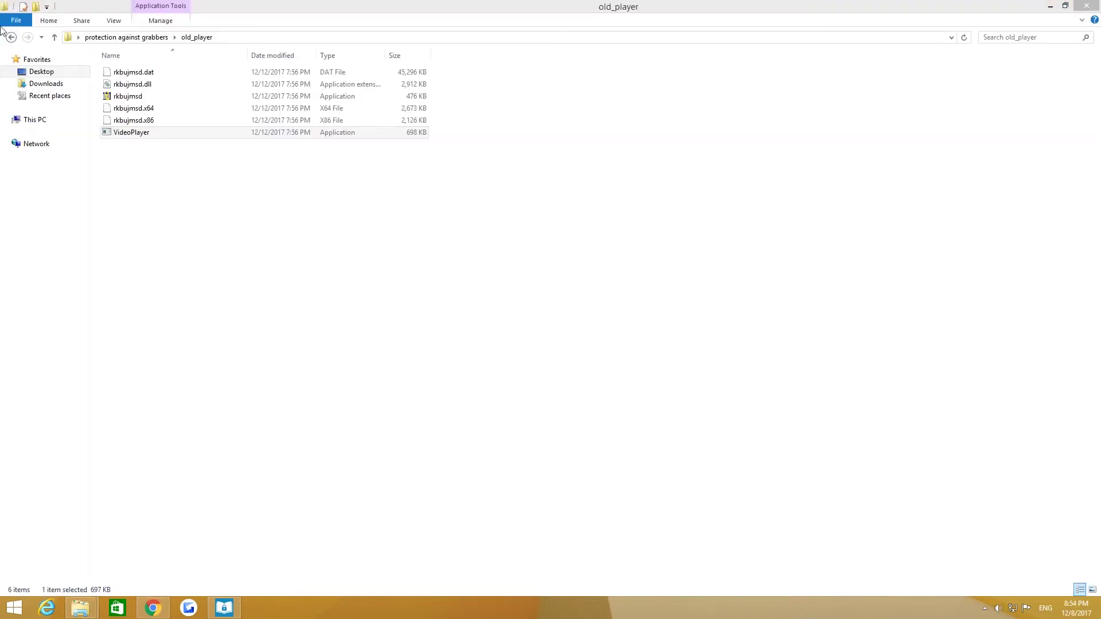
- Launch the VideoPlayer application from the old_player folder
{"action": "double_click", "coordinate": [131, 134]}
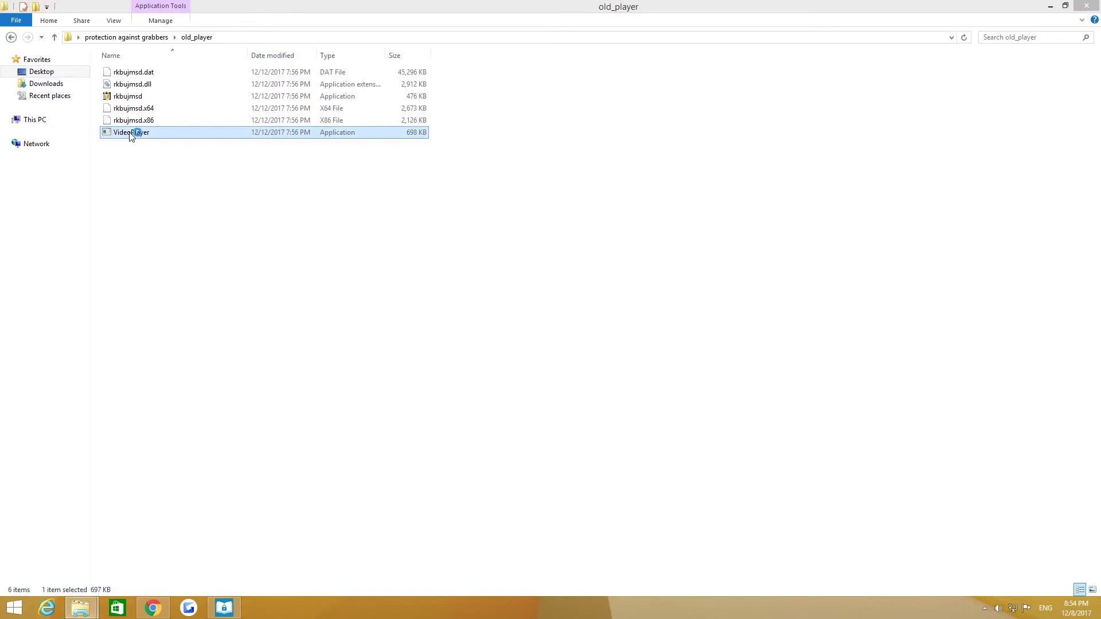